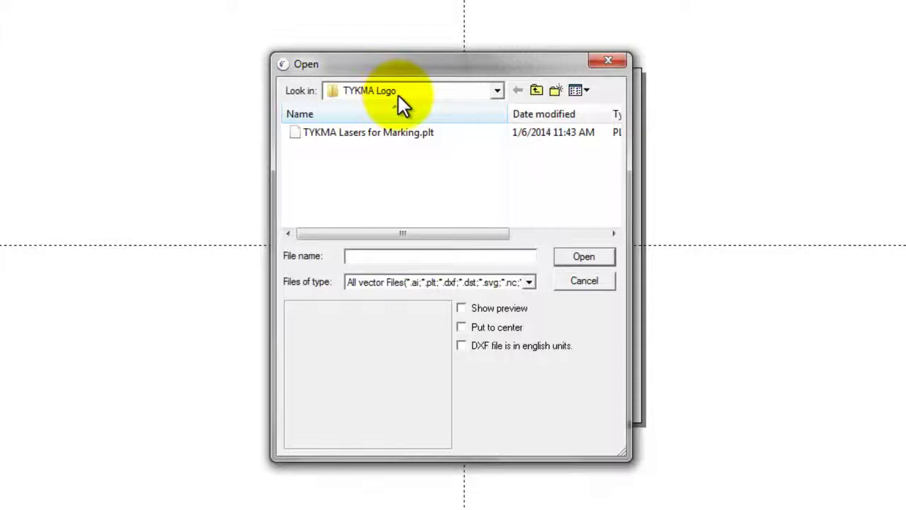
# Step: Import the vector file TYKMA Lasers for Marking.plt with the preview shown and the artwork put to center
pyautogui.click(533, 282)
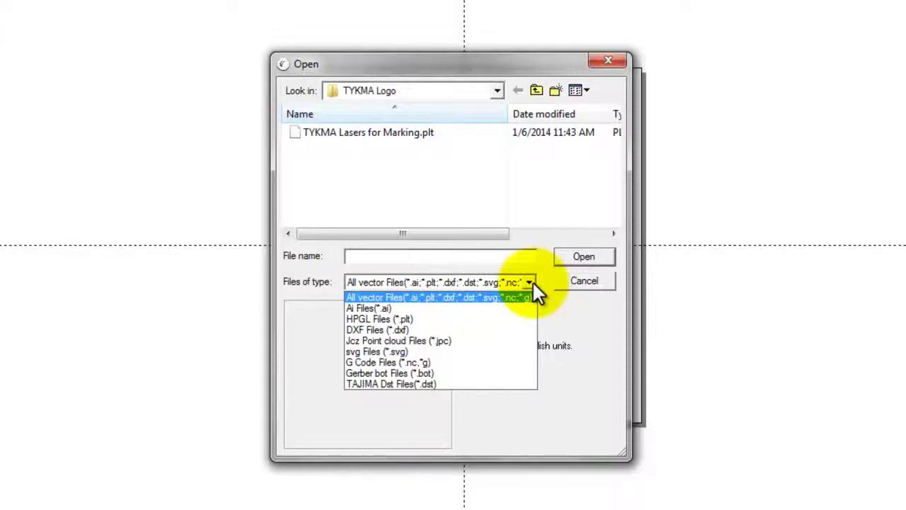
pyautogui.click(379, 132)
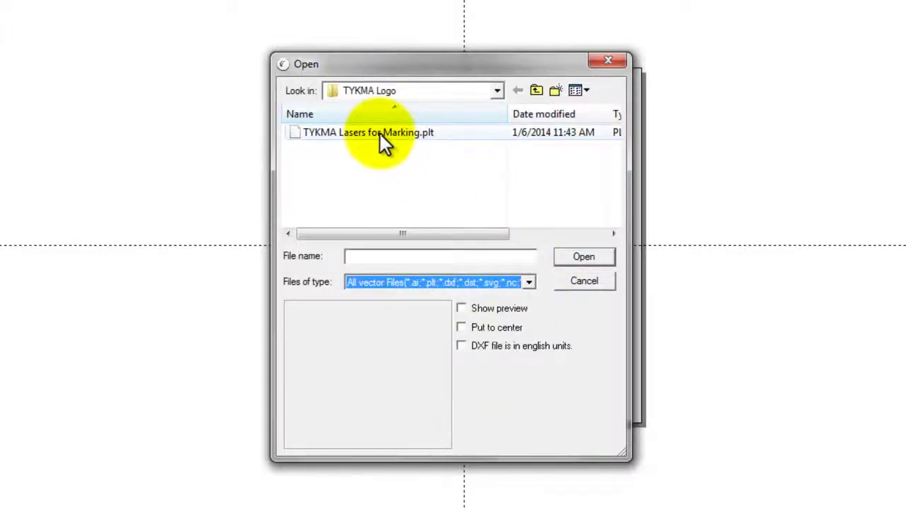
pyautogui.click(464, 307)
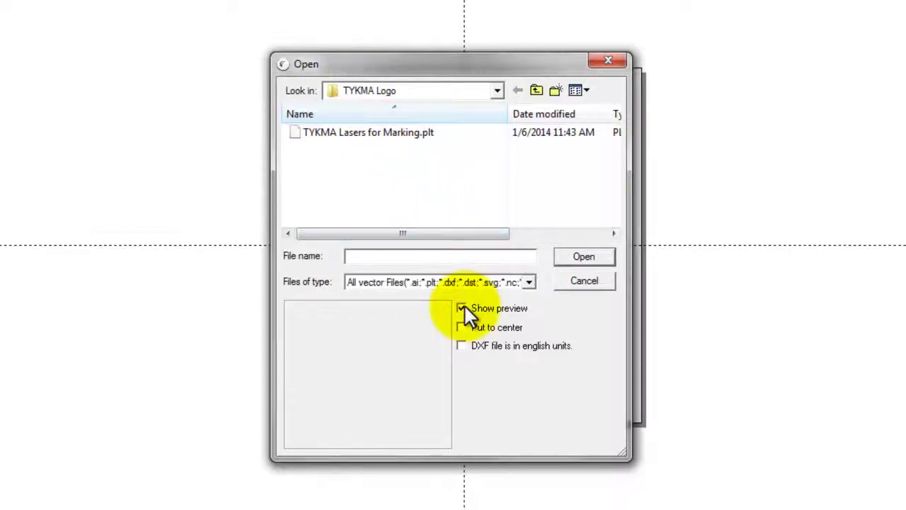
pyautogui.click(358, 134)
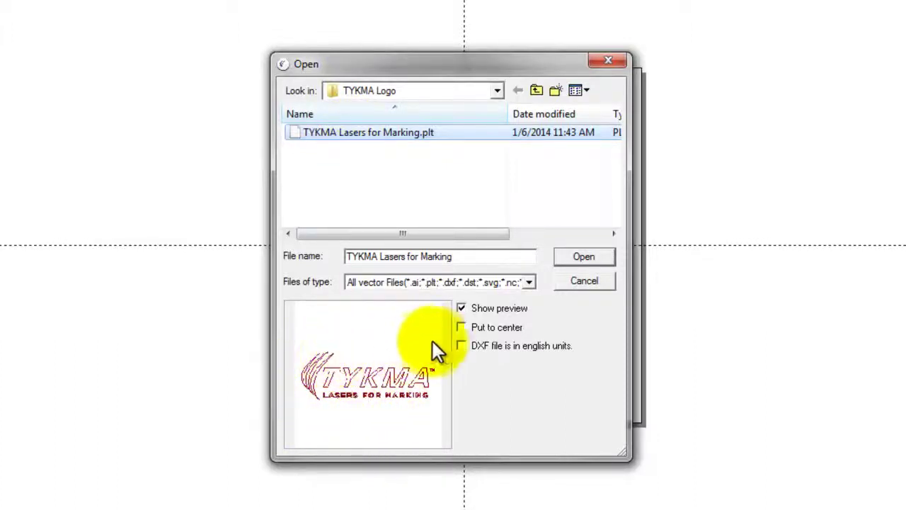
pyautogui.click(461, 327)
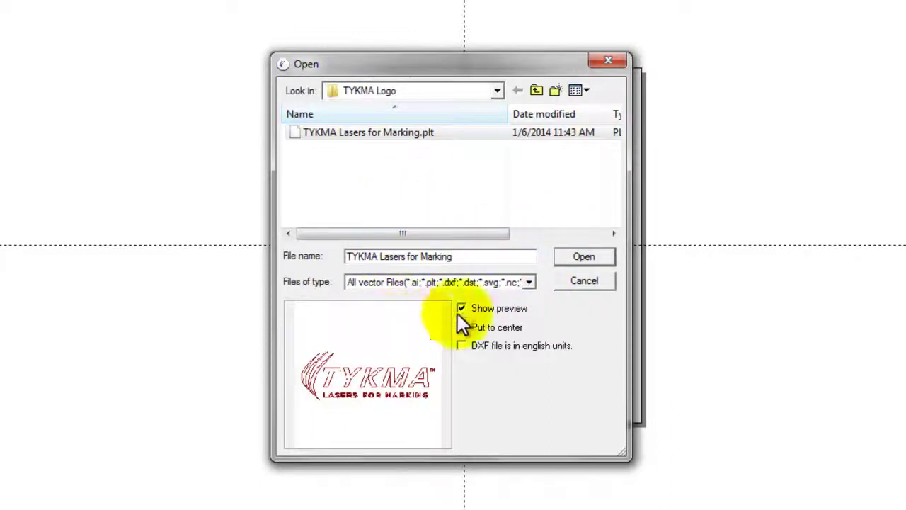
pyautogui.click(576, 257)
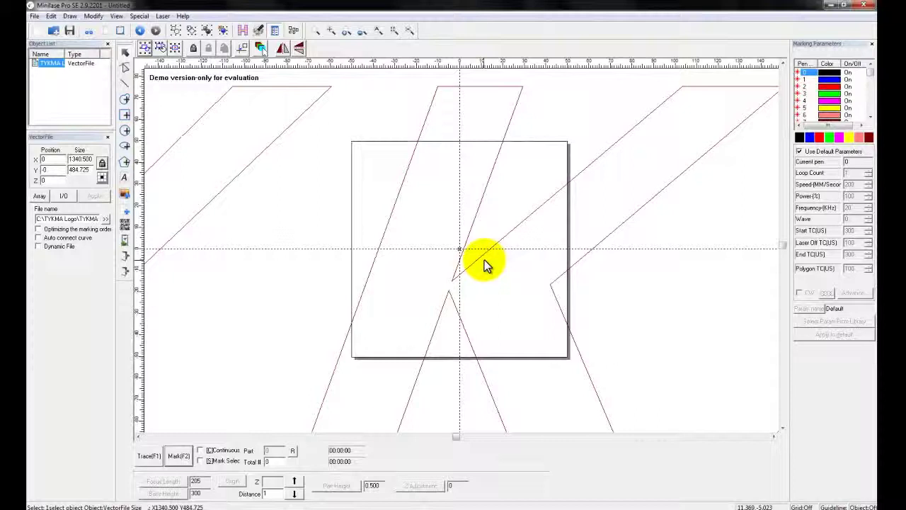
# Step: Compare the extent of the imported logo with the square marking area
pyautogui.scroll(-5, 485, 264)
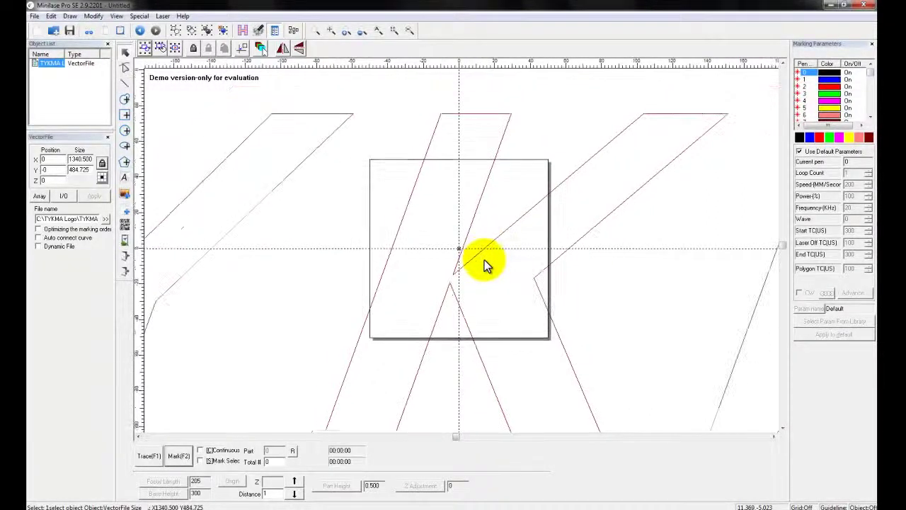
pyautogui.scroll(-2, 484, 264)
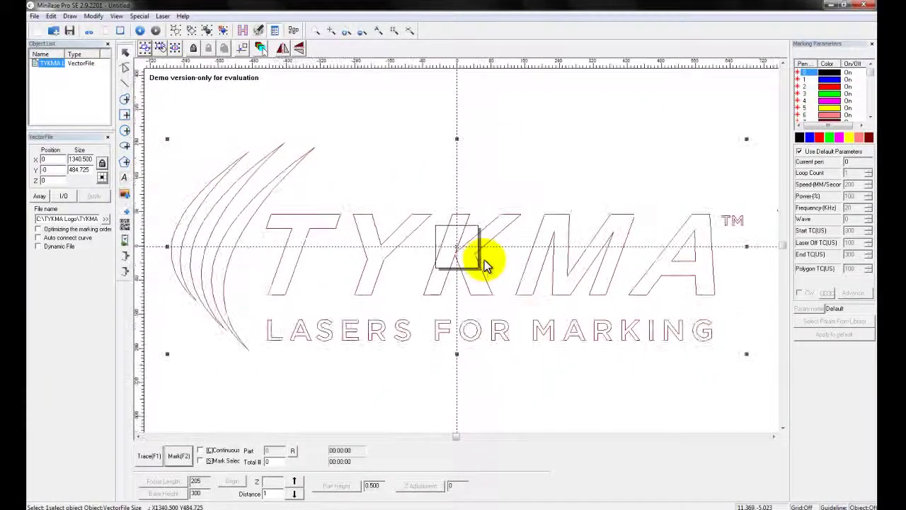
pyautogui.scroll(2, 484, 265)
pyautogui.scroll(-3, 485, 264)
pyautogui.scroll(4, 484, 264)
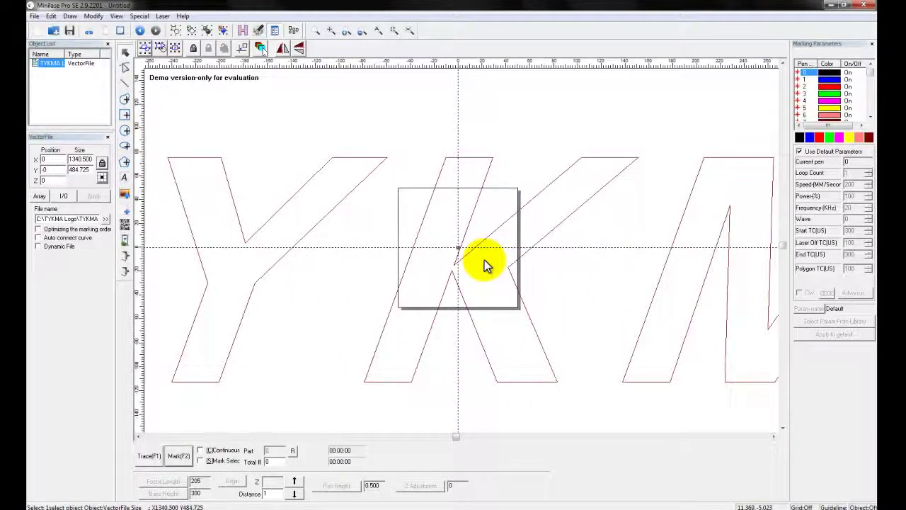
pyautogui.scroll(-4, 484, 264)
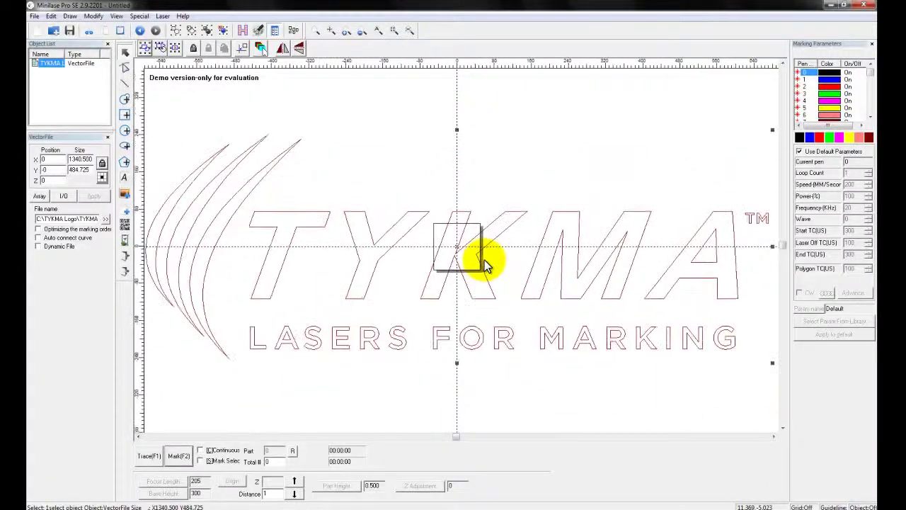
pyautogui.scroll(1, 484, 264)
pyautogui.scroll(-1, 484, 264)
pyautogui.scroll(1, 484, 264)
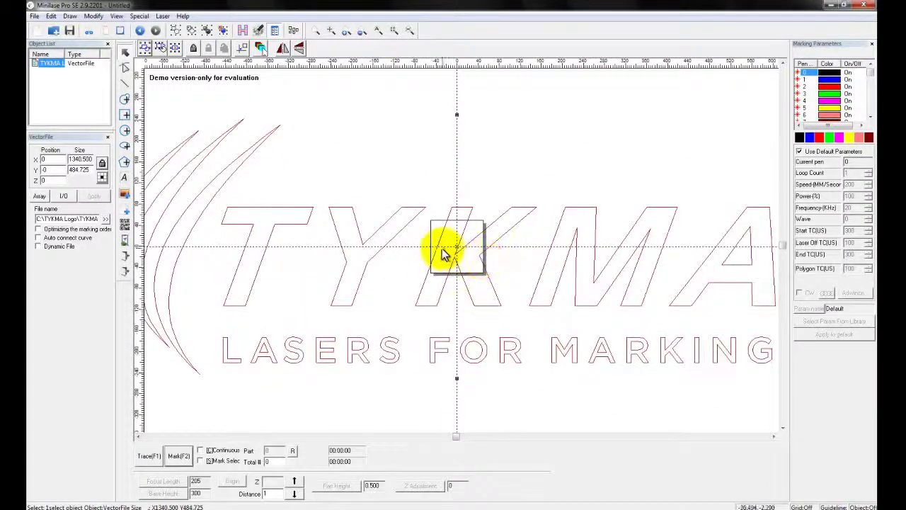
# Step: Set the imported logo's X size to 50 with its proportions locked
pyautogui.click(80, 160)
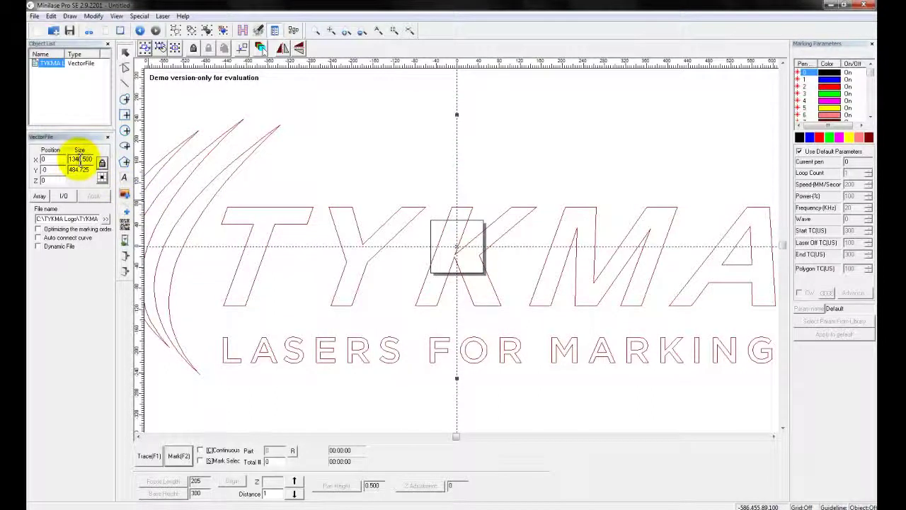
pyautogui.doubleClick(80, 160)
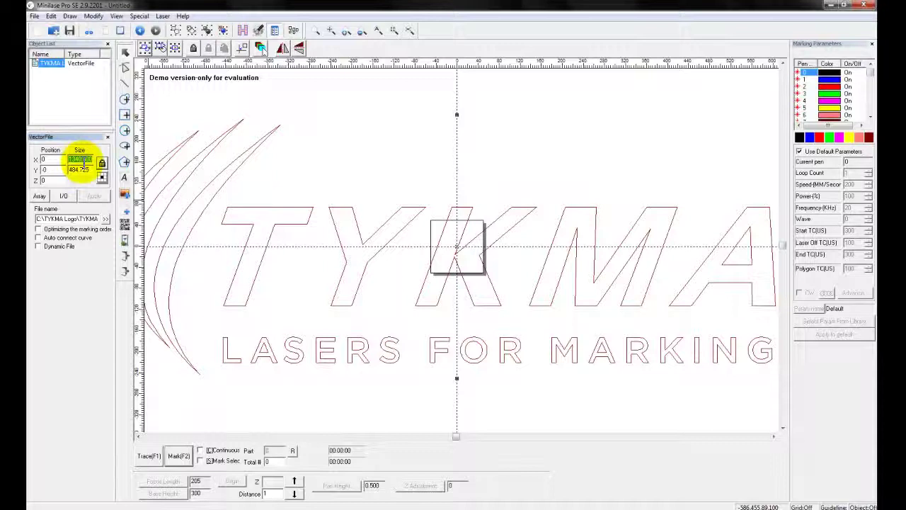
pyautogui.write('50')
pyautogui.press('Return')
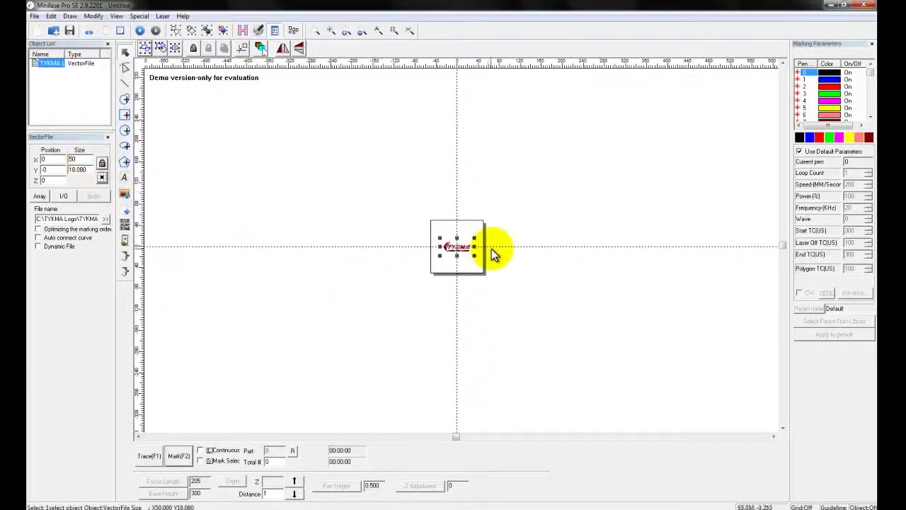
# Step: Examine the resized logo inside the marking area and the outlines of its letters up close
pyautogui.scroll(1, 475, 246)
pyautogui.scroll(2, 474, 246)
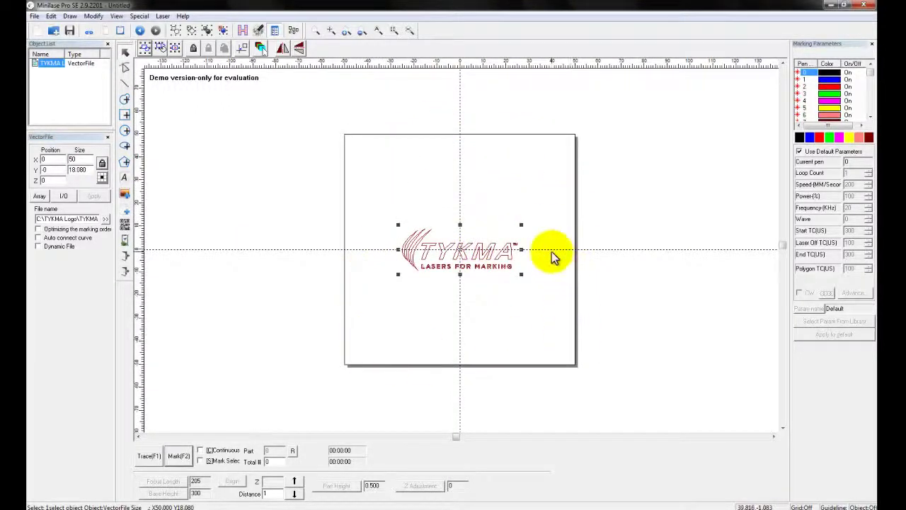
pyautogui.scroll(2, 552, 254)
pyautogui.scroll(2, 549, 253)
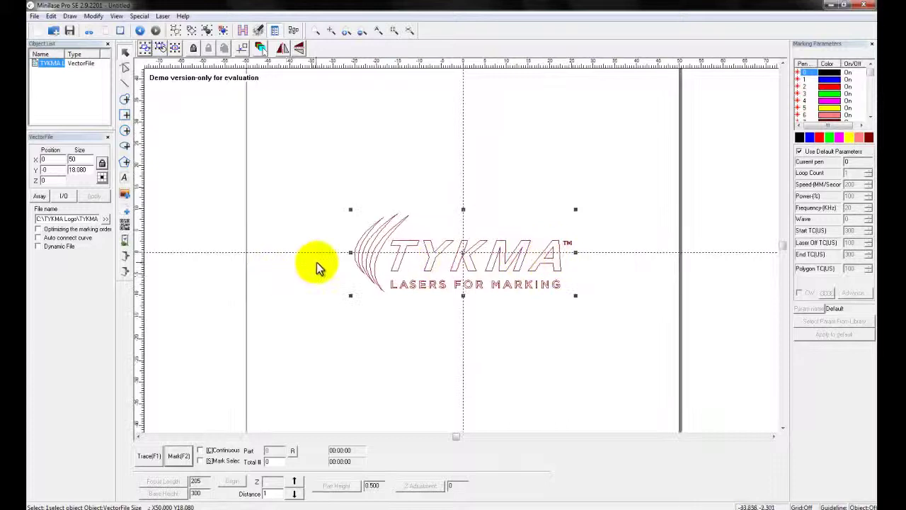
pyautogui.scroll(2, 352, 253)
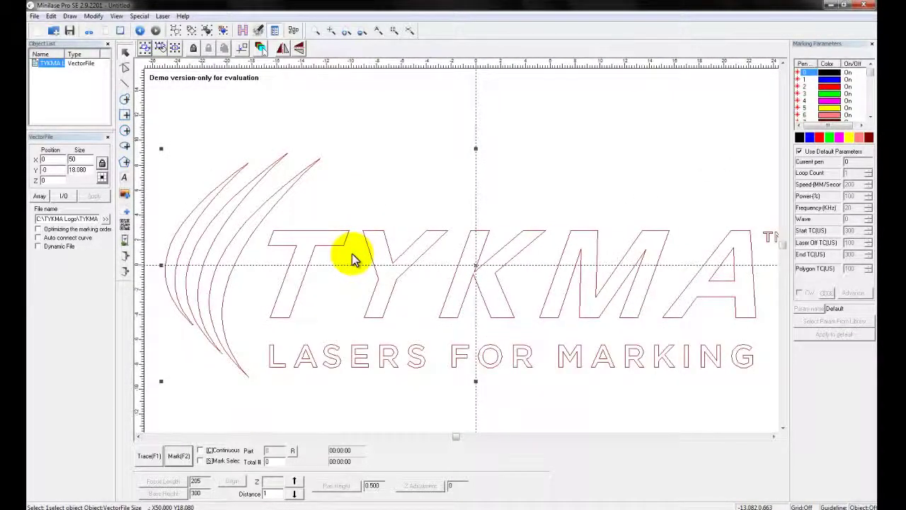
pyautogui.scroll(3, 351, 254)
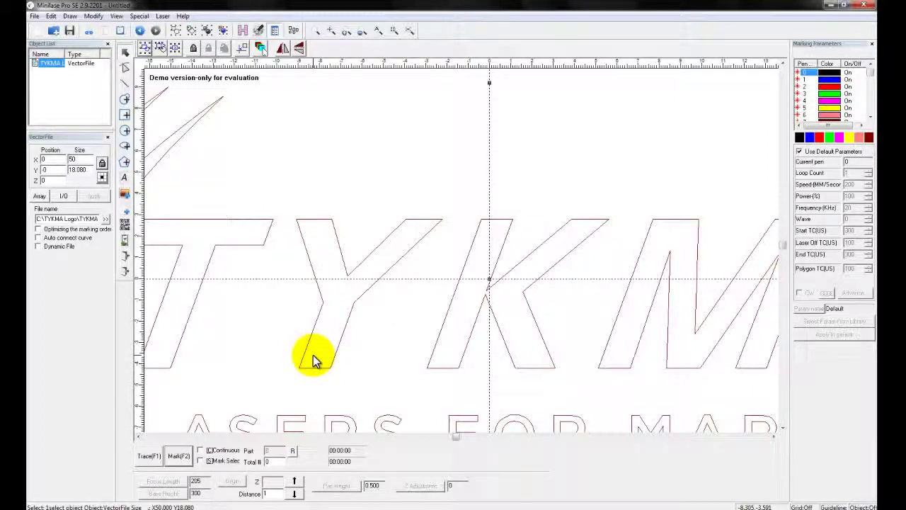
pyautogui.scroll(-2, 313, 354)
pyautogui.scroll(-2, 470, 252)
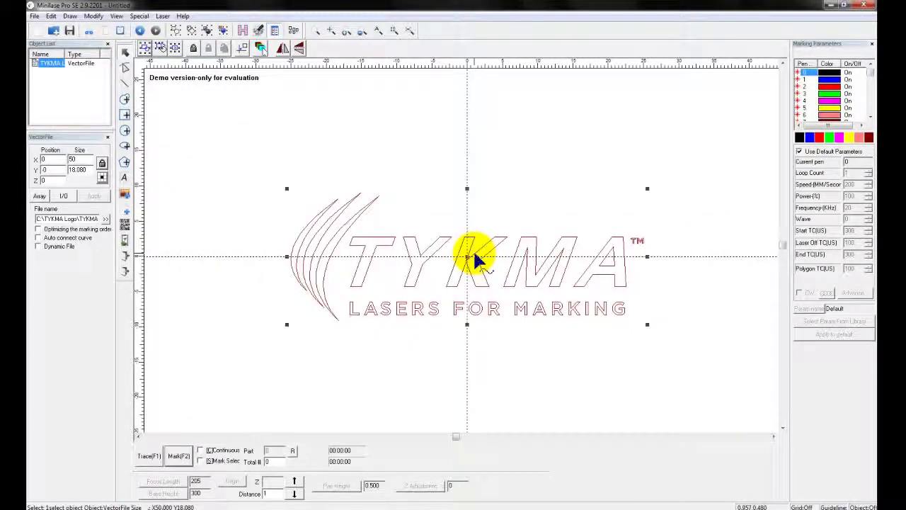
# Step: Shrink the logo from its upper-left corner to about 47 by 17, rotate it slightly, and deselect it
pyautogui.moveTo(287, 189); pyautogui.dragTo(306, 194)
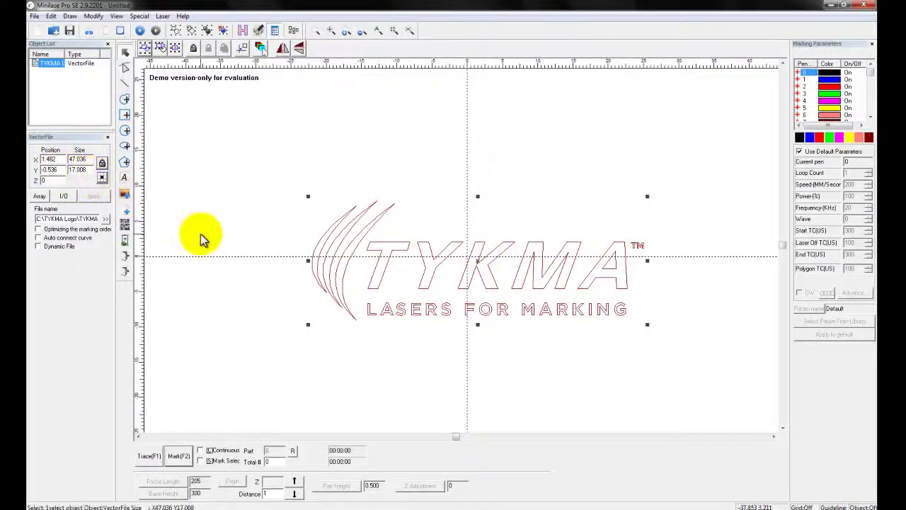
pyautogui.click(480, 261)
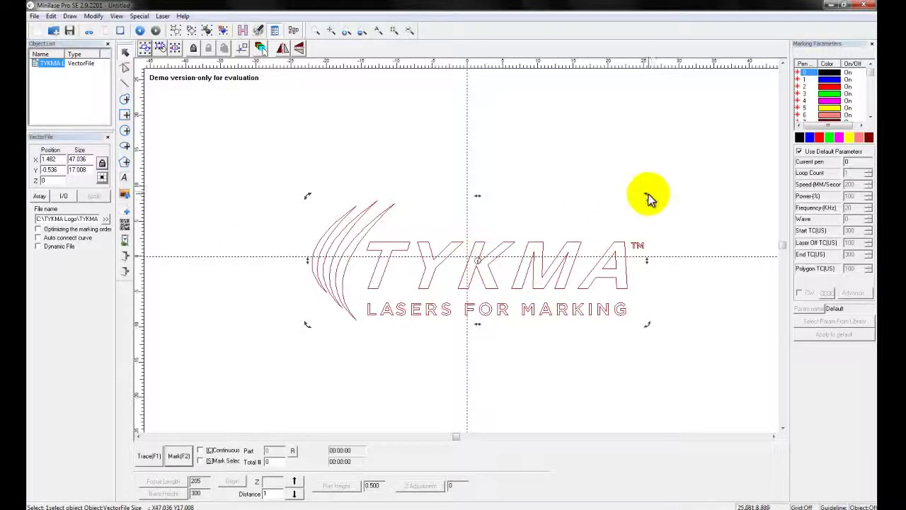
pyautogui.moveTo(648, 194)
pyautogui.mouseDown()
pyautogui.moveTo(573, 160)
pyautogui.moveTo(637, 199)
pyautogui.mouseUp()
pyautogui.click(381, 190)
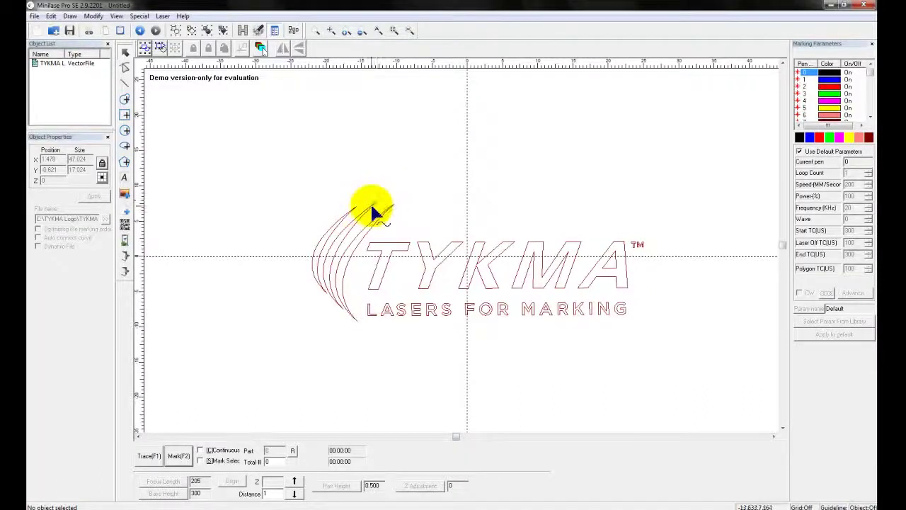
# Step: Select the entire logo and ungroup it into separate curves
pyautogui.scroll(1, 386, 257)
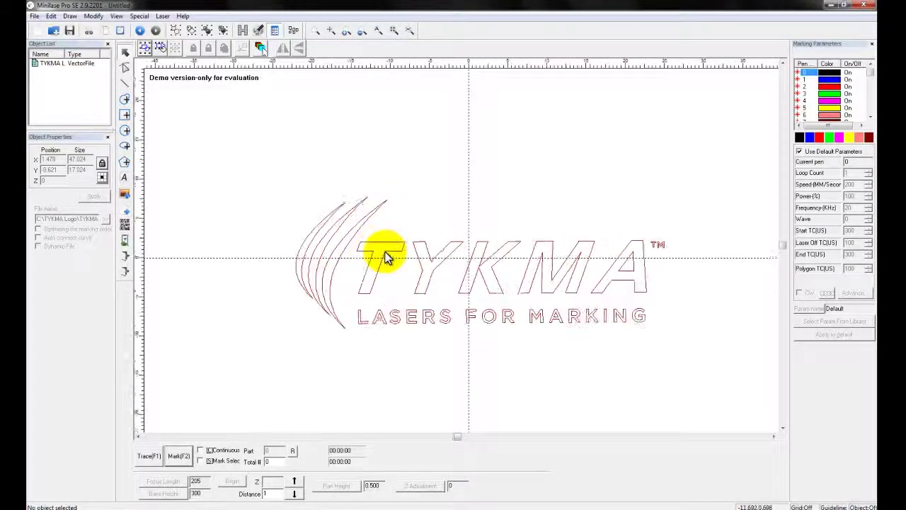
pyautogui.scroll(3, 386, 257)
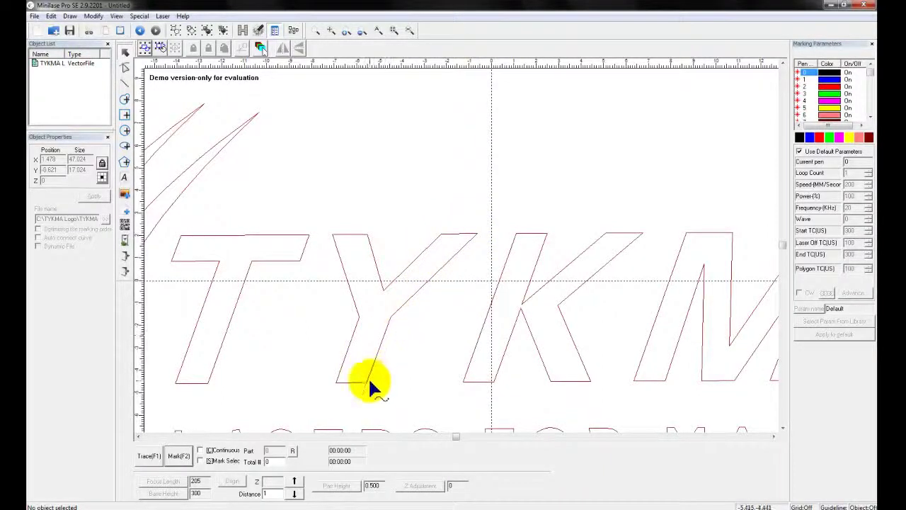
pyautogui.scroll(2, 359, 244)
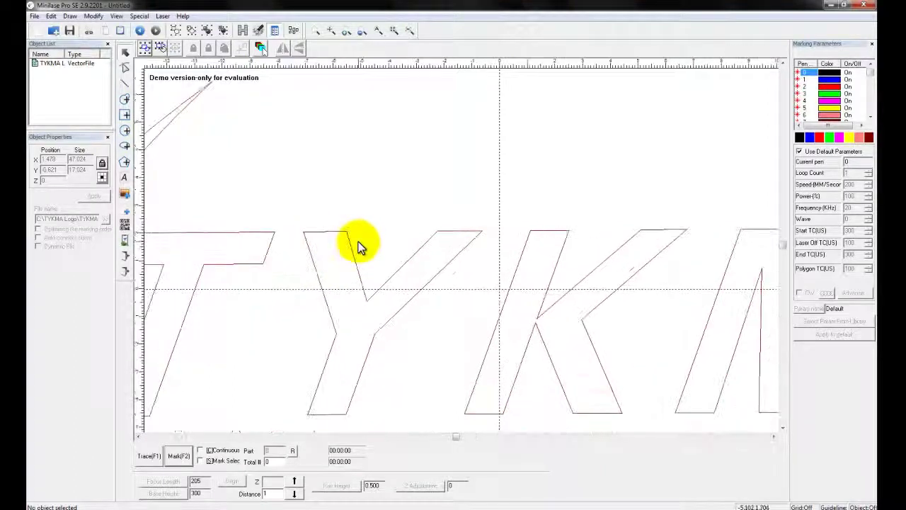
pyautogui.scroll(-4, 359, 244)
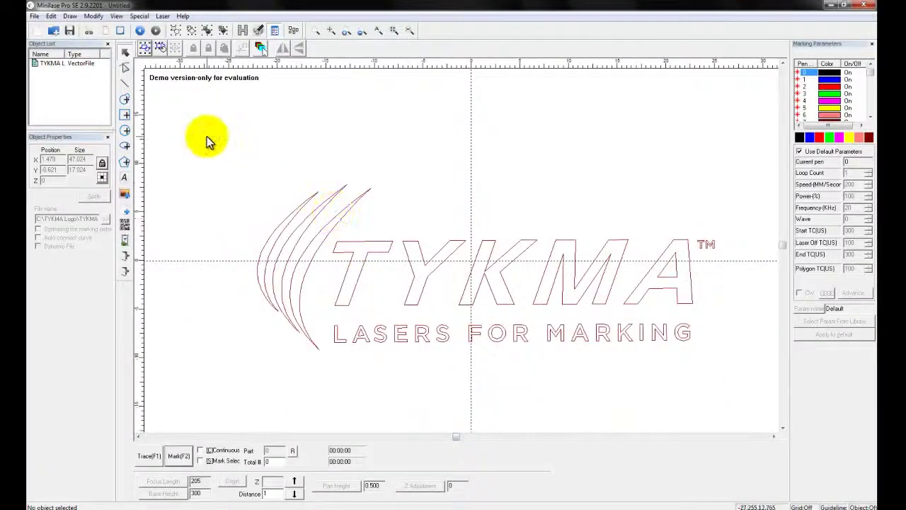
pyautogui.moveTo(207, 137); pyautogui.dragTo(751, 416)
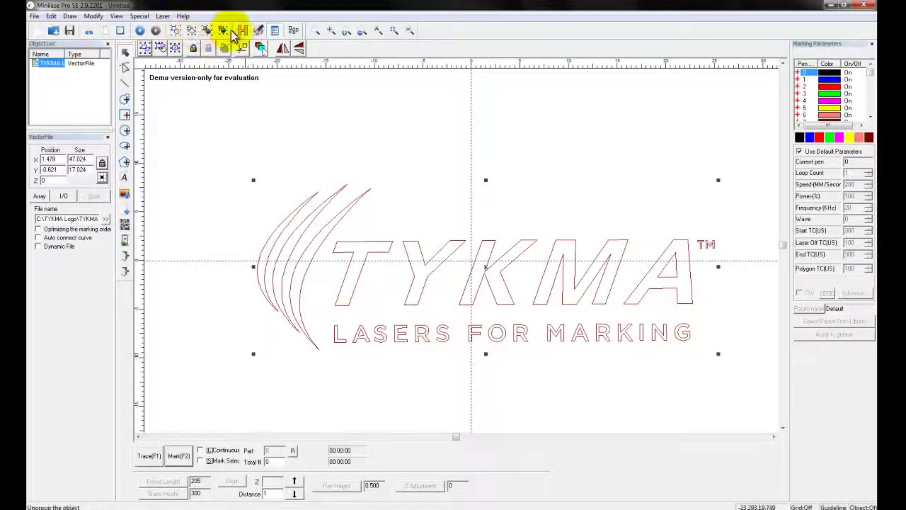
pyautogui.click(225, 31)
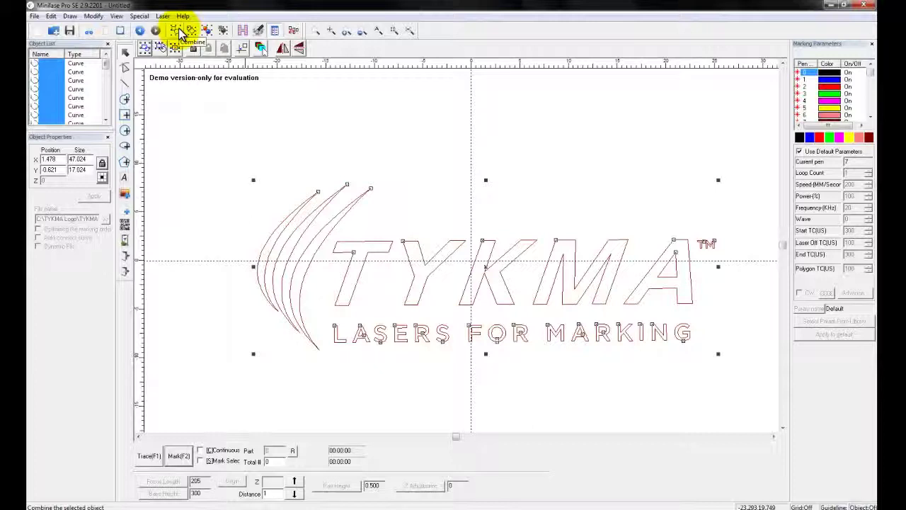
# Step: Edit the nodes of the large letter Y, moving the node at its inner notch slightly upward
pyautogui.click(126, 71)
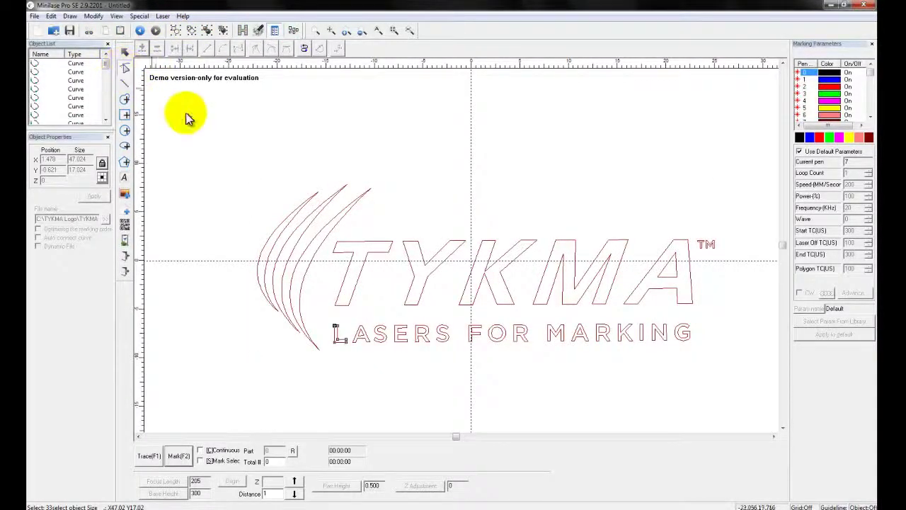
pyautogui.scroll(3, 323, 346)
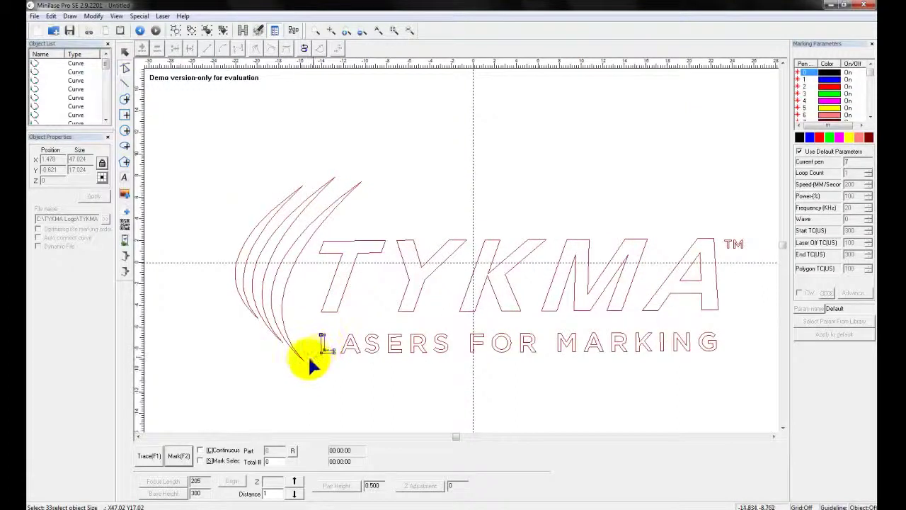
pyautogui.scroll(4, 273, 383)
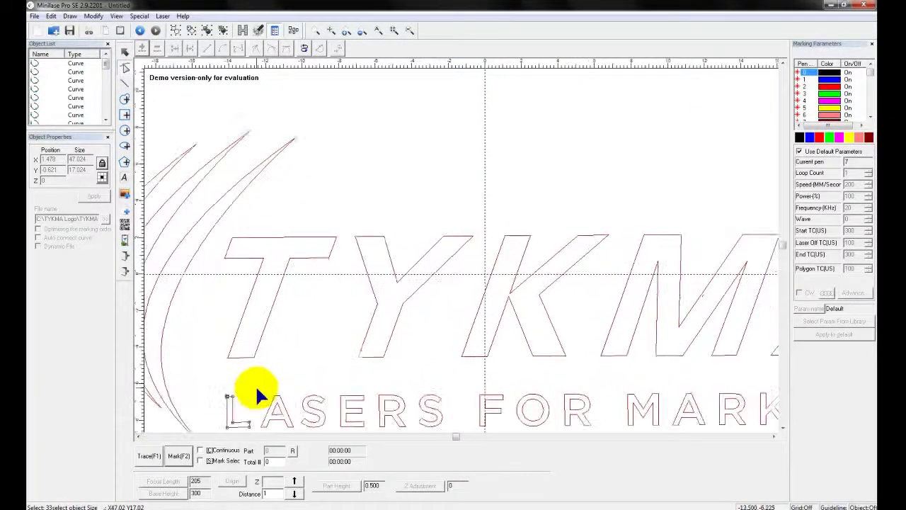
pyautogui.scroll(1, 349, 269)
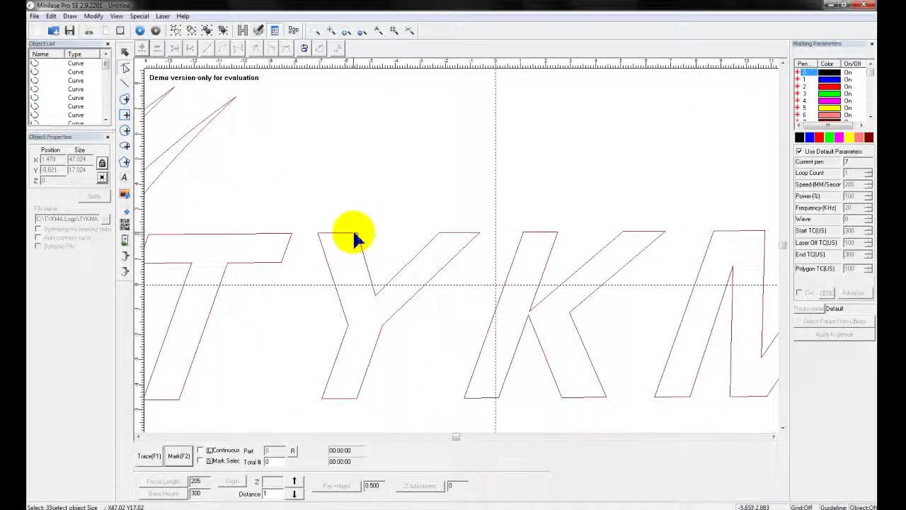
pyautogui.click(353, 233)
pyautogui.moveTo(374, 293)
pyautogui.mouseDown()
pyautogui.moveTo(390, 193)
pyautogui.moveTo(329, 182)
pyautogui.moveTo(428, 183)
pyautogui.moveTo(367, 288)
pyautogui.moveTo(375, 284)
pyautogui.mouseUp()
pyautogui.click(357, 244)
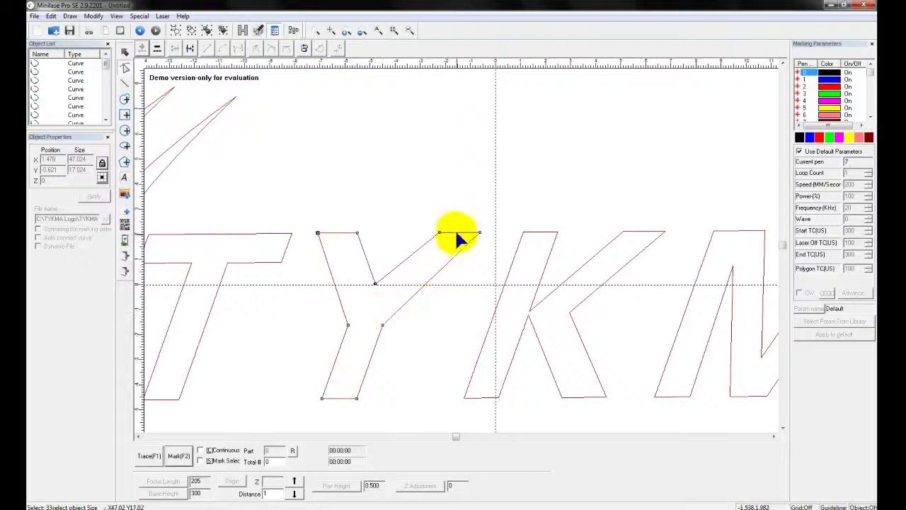
# Step: Split the letter Y's outline at its inner notch node and pull one loose end up and to the right
pyautogui.moveTo(375, 281)
pyautogui.mouseDown()
pyautogui.moveTo(337, 269)
pyautogui.moveTo(373, 284)
pyautogui.mouseUp()
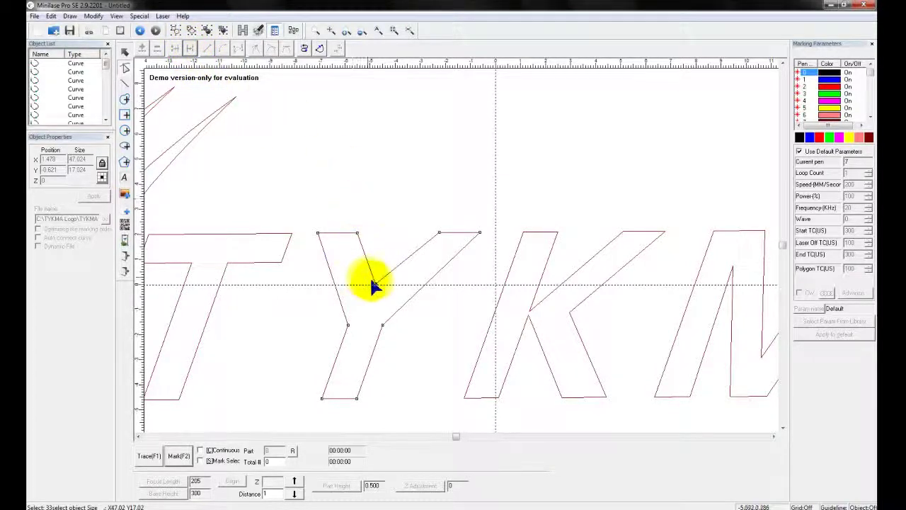
pyautogui.moveTo(375, 283); pyautogui.dragTo(396, 244)
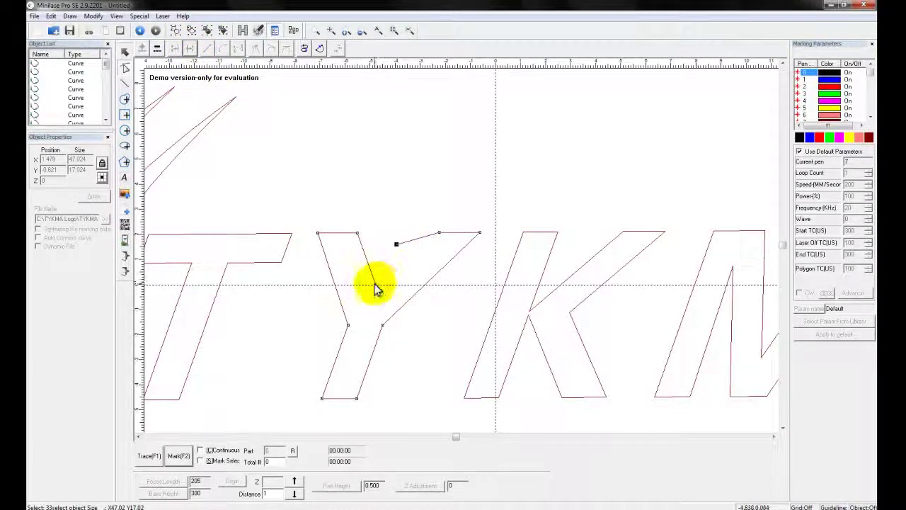
# Step: Move both loose ends of the letter Y's split outline close together above the letter and join them into one node
pyautogui.moveTo(375, 283); pyautogui.dragTo(363, 188)
pyautogui.moveTo(397, 244); pyautogui.dragTo(402, 202)
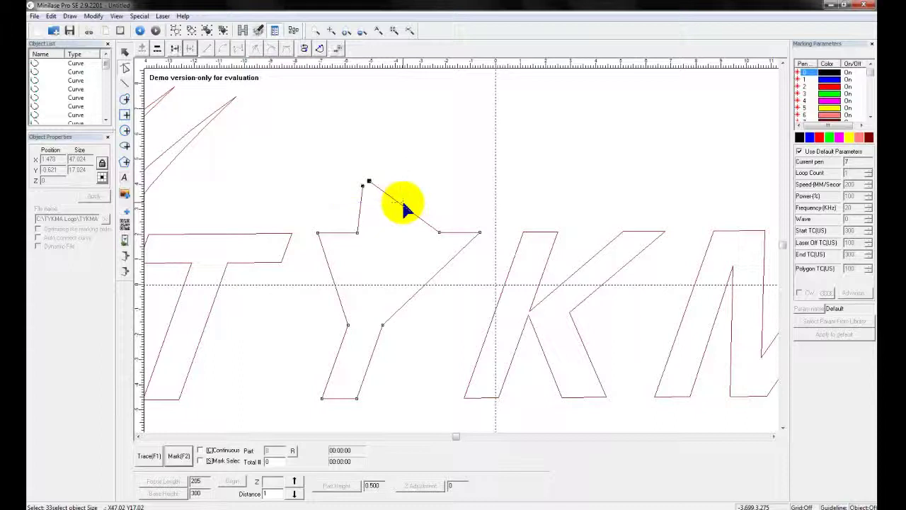
pyautogui.click(173, 51)
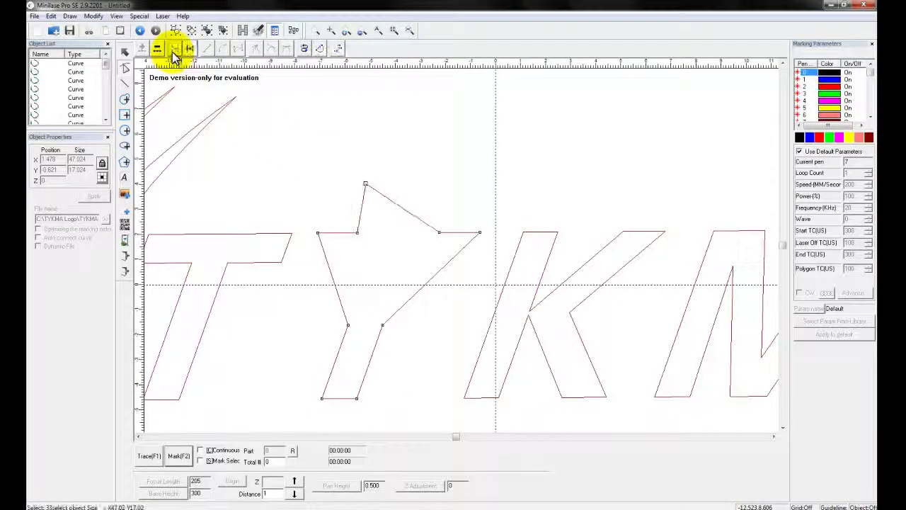
# Step: Eliminate the letter Y's upper nodes and the node at the stem's upper right, reducing the outline to a small triangle
pyautogui.moveTo(365, 185); pyautogui.dragTo(357, 233)
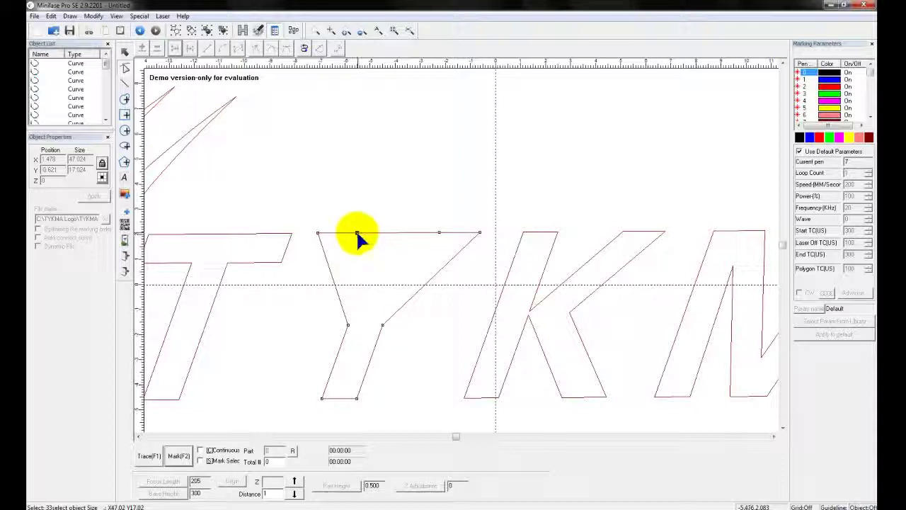
pyautogui.moveTo(357, 233); pyautogui.dragTo(348, 325)
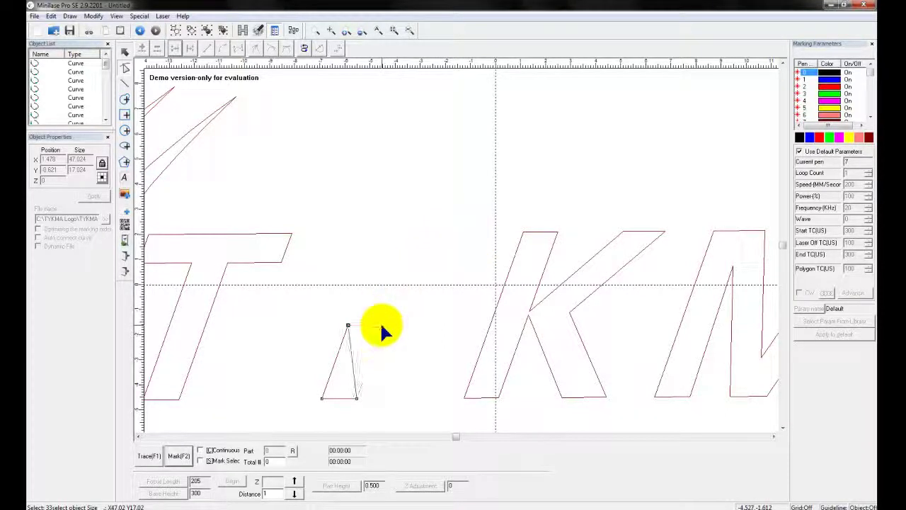
# Step: Select all the curves of the logo, combine them into a single object, and deselect it
pyautogui.scroll(-4, 347, 327)
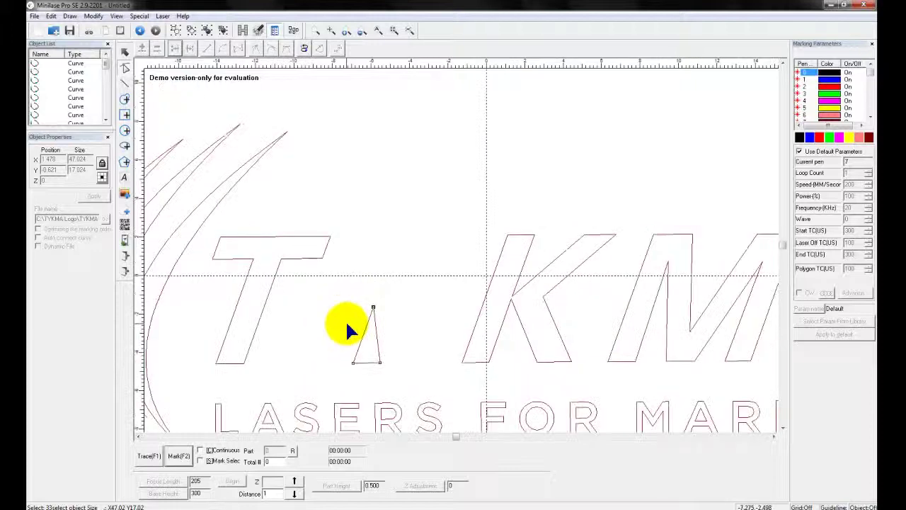
pyautogui.scroll(-2, 352, 326)
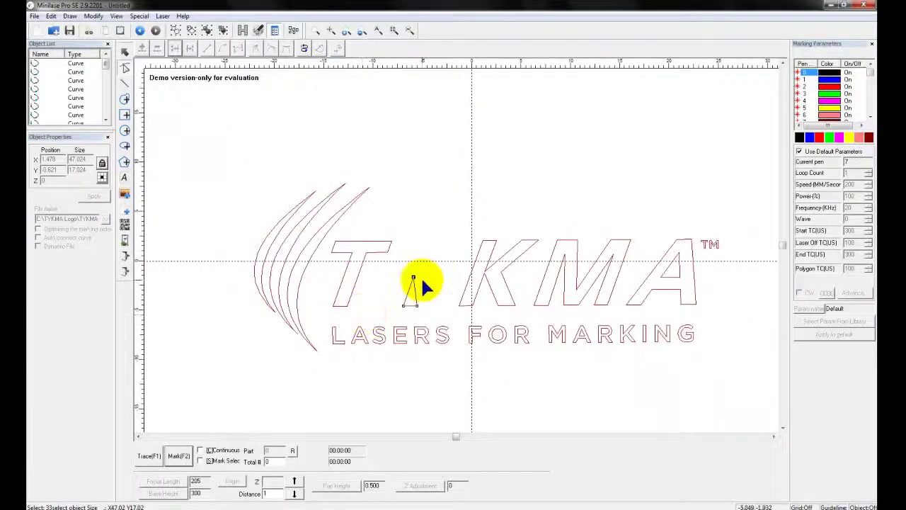
pyautogui.click(124, 52)
pyautogui.moveTo(204, 152); pyautogui.dragTo(722, 391)
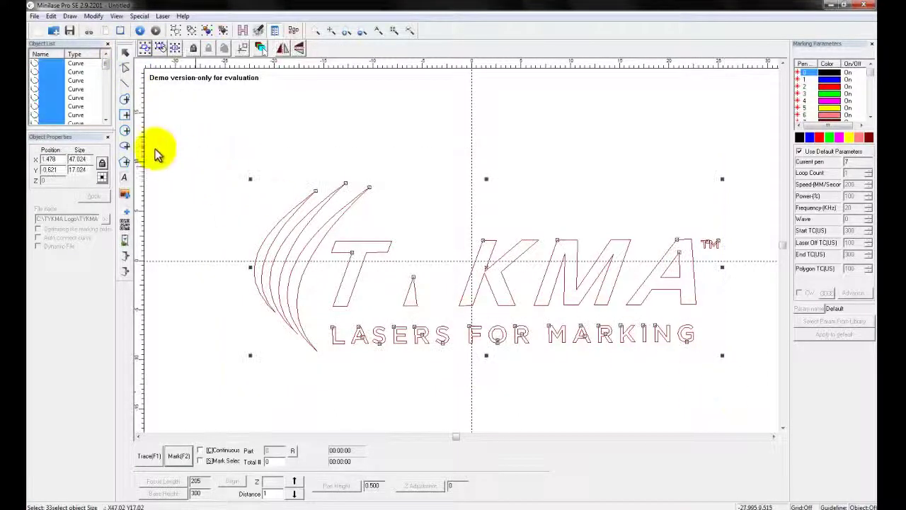
pyautogui.scroll(1, 95, 76)
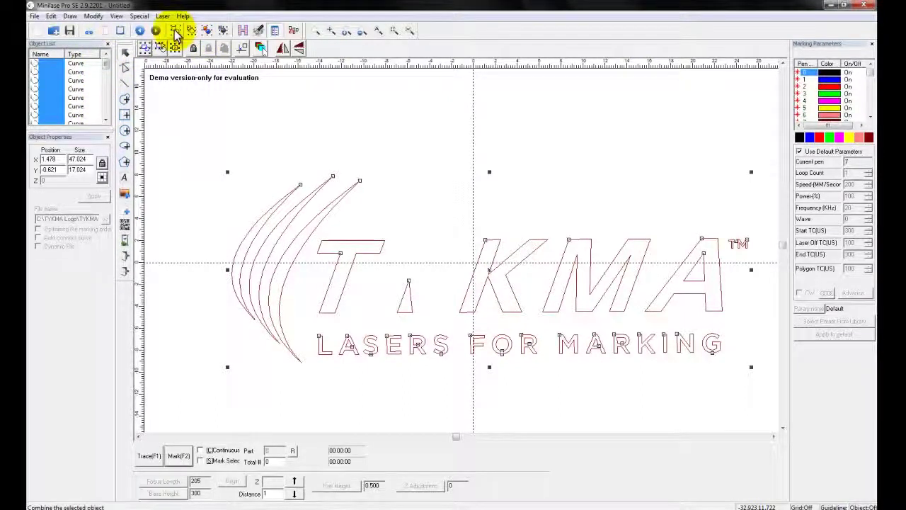
pyautogui.click(176, 34)
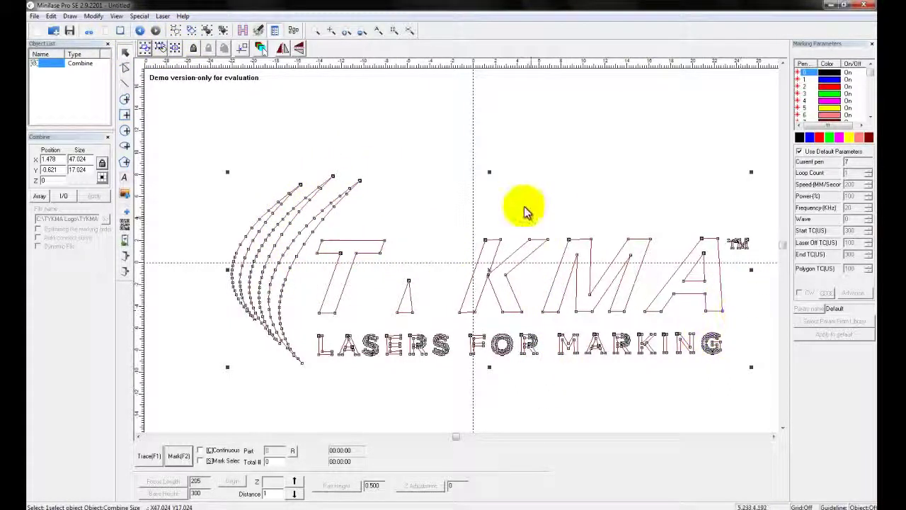
pyautogui.click(449, 139)
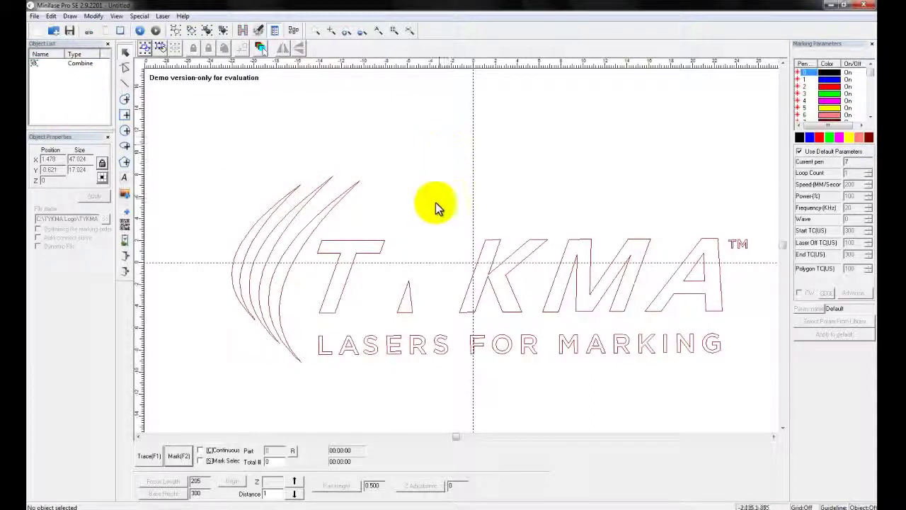